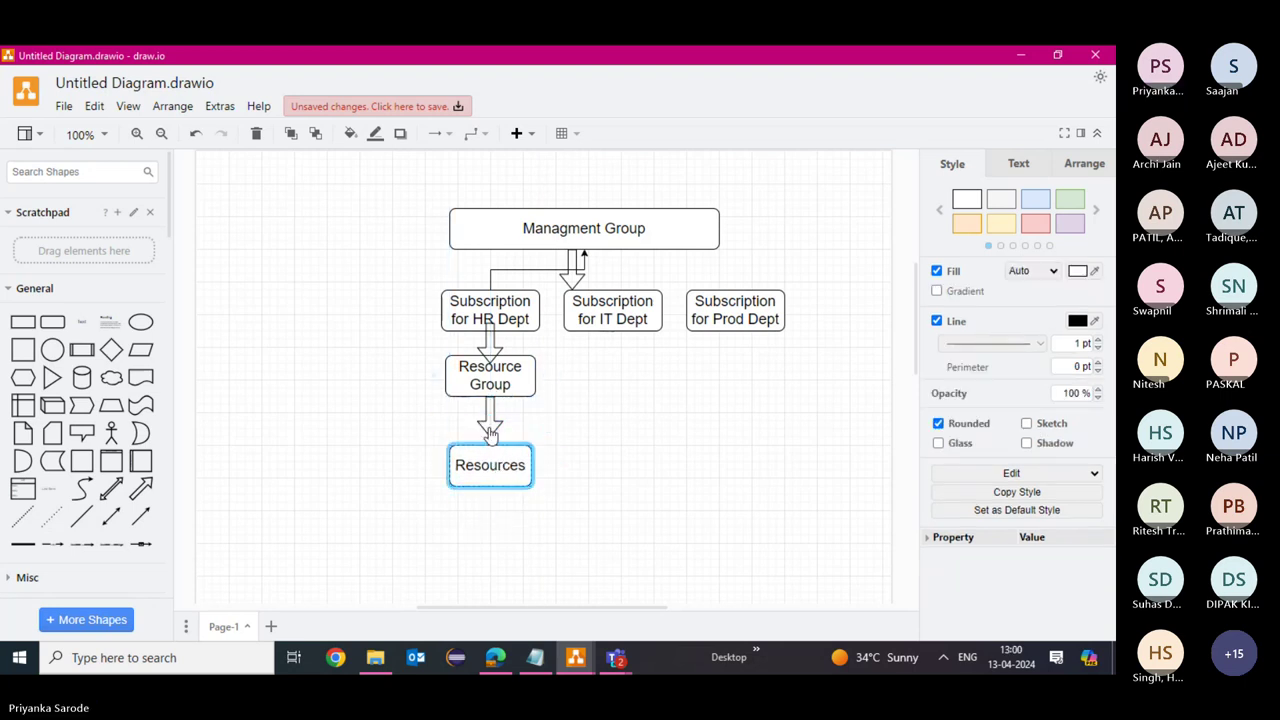
# Move the Resource Group box slightly down and left, between the HR Dept subscription and Resources boxes
pyautogui.click(490, 418)
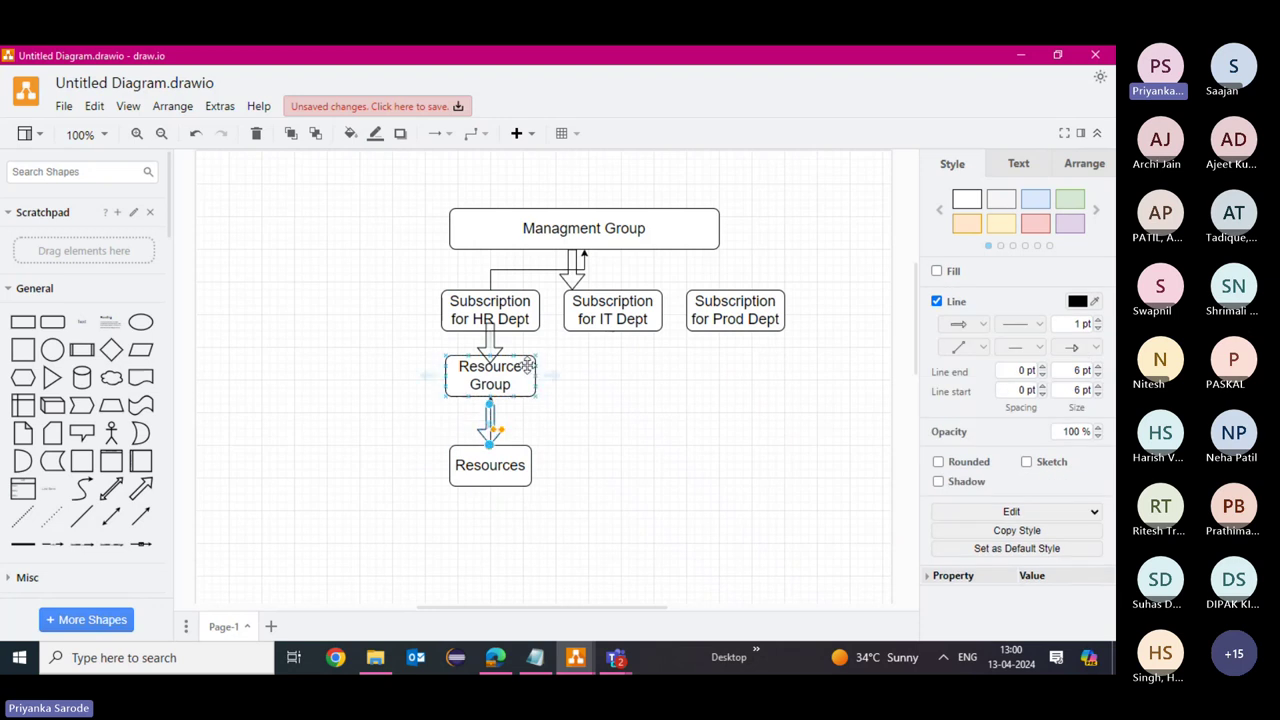
pyautogui.moveTo(508, 380); pyautogui.dragTo(504, 388)
pyautogui.click(587, 412)
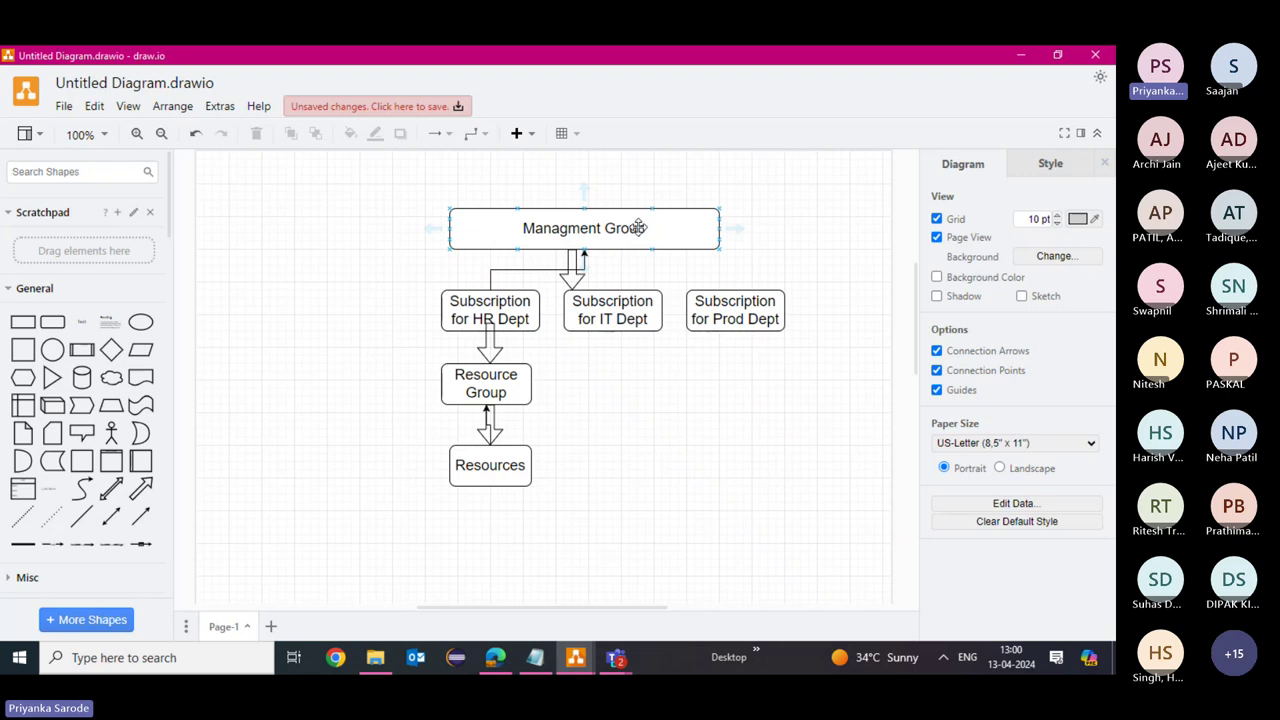
pyautogui.click(641, 330)
pyautogui.click(511, 346)
pyautogui.click(503, 477)
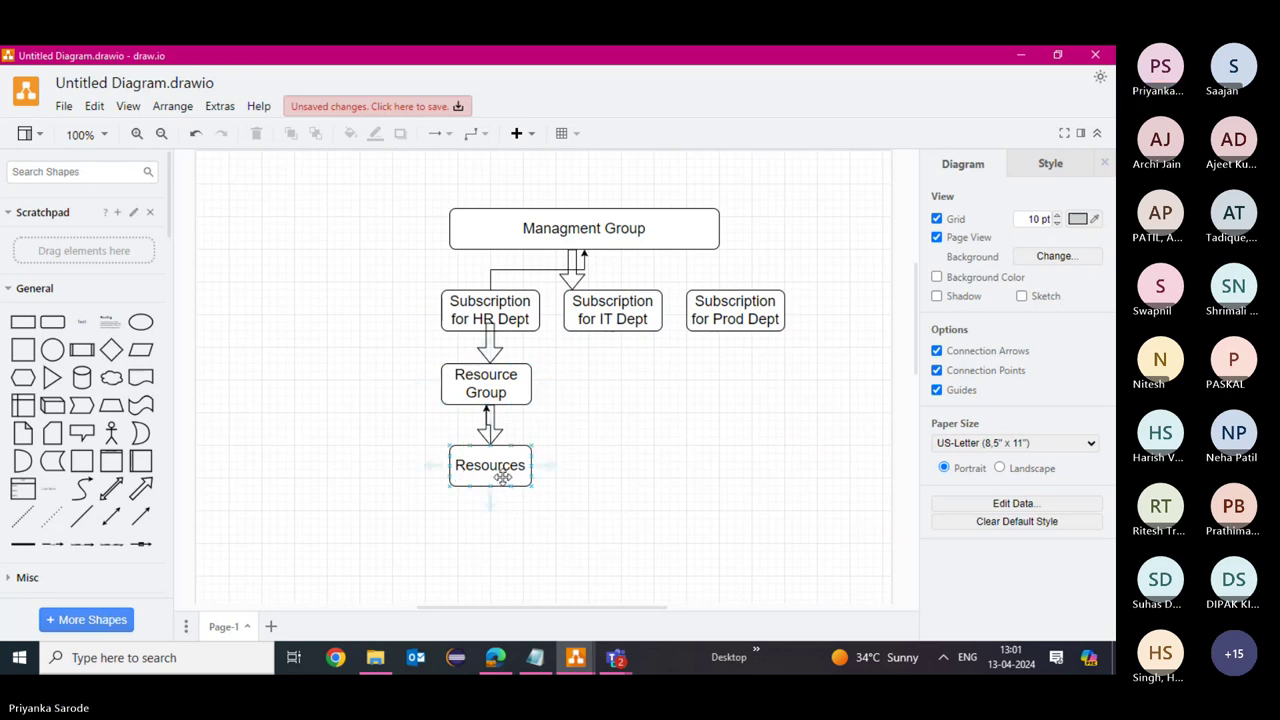
pyautogui.click(502, 379)
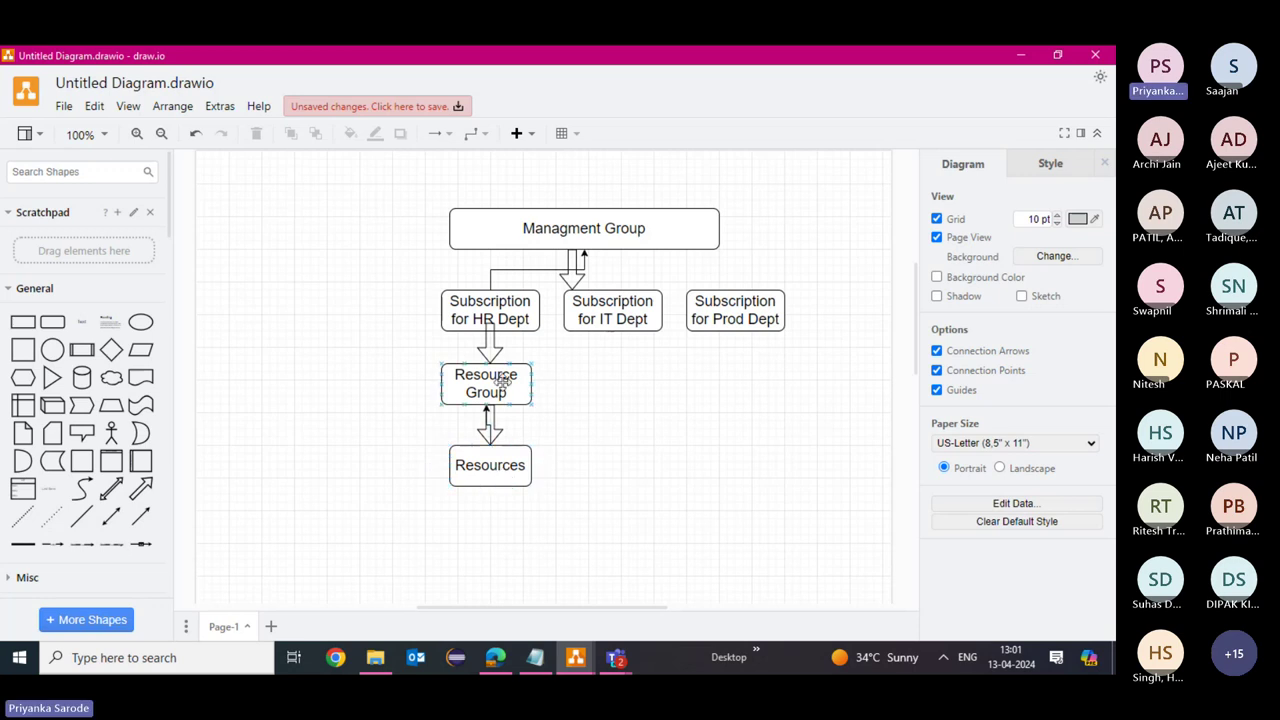
pyautogui.click(511, 249)
pyautogui.click(806, 272)
# Switch to the Azure portal in the browser and open the Microsoft Entra ID service
pyautogui.moveTo(492, 662)
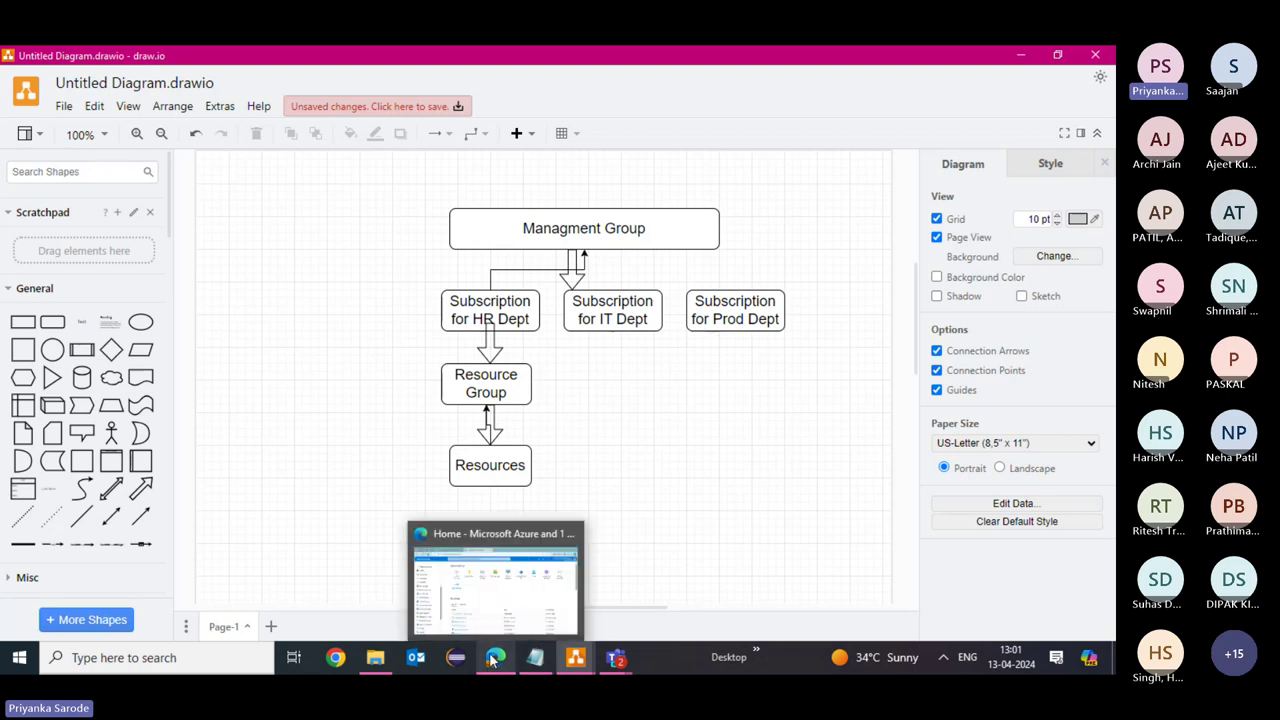
pyautogui.click(489, 607)
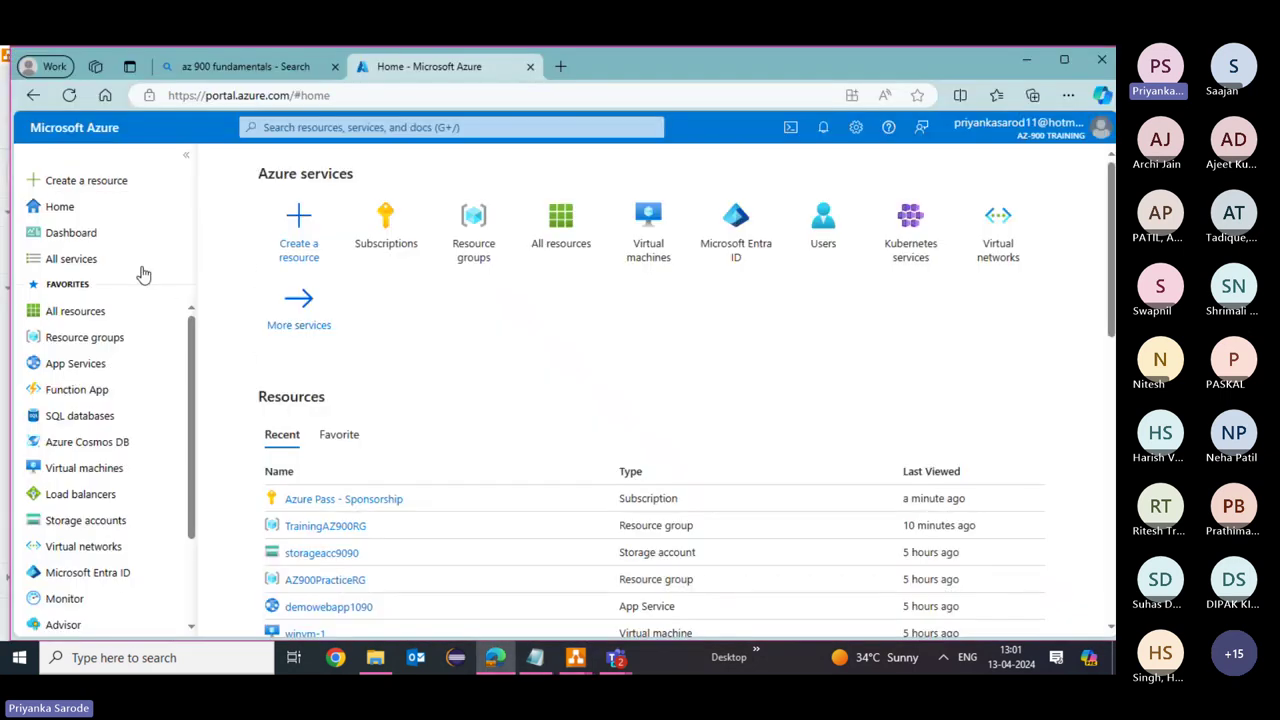
pyautogui.click(301, 127)
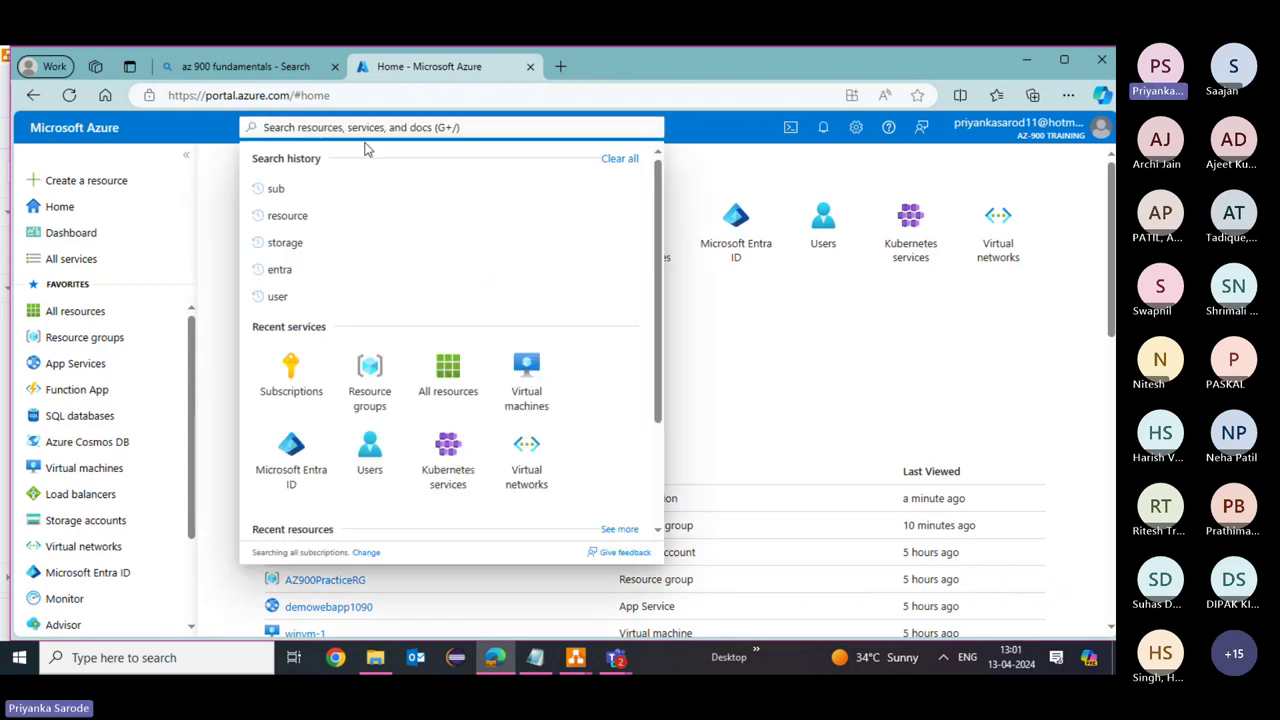
pyautogui.click(311, 471)
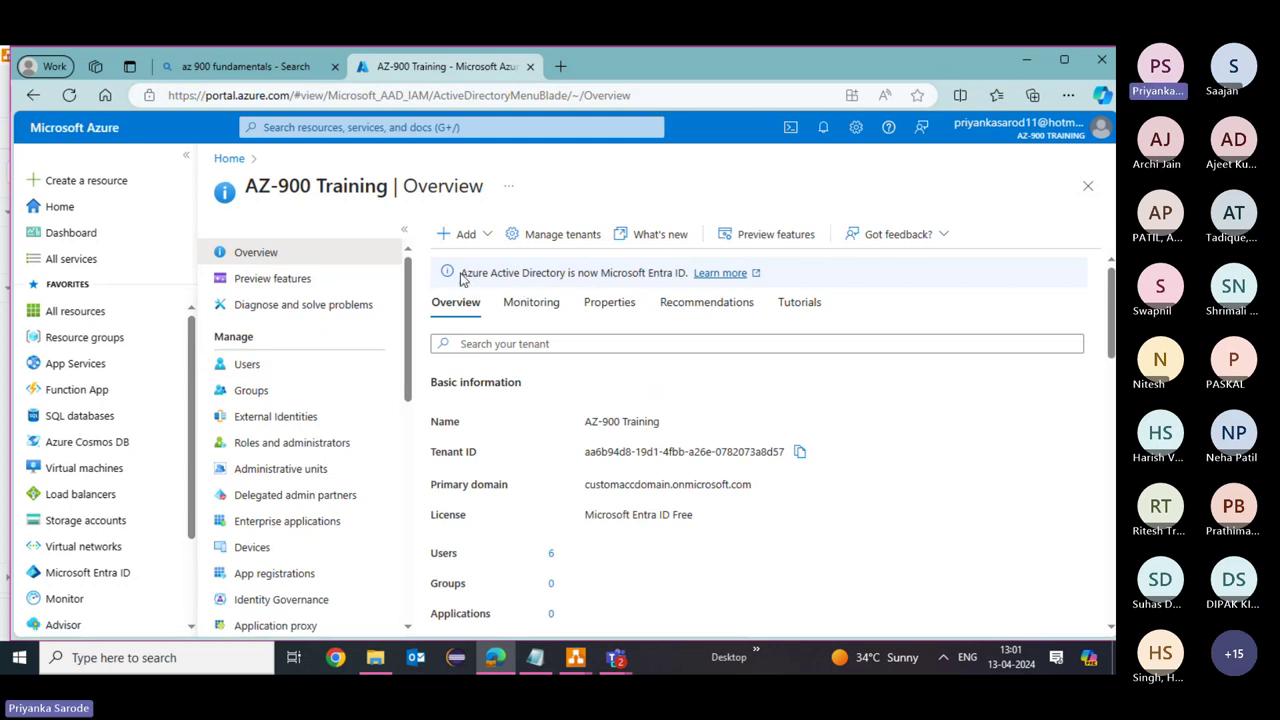
# Highlight the Azure Active Directory name in the rename notice, the tenant's license and the tenant ID on the overview
pyautogui.moveTo(461, 276); pyautogui.dragTo(571, 276)
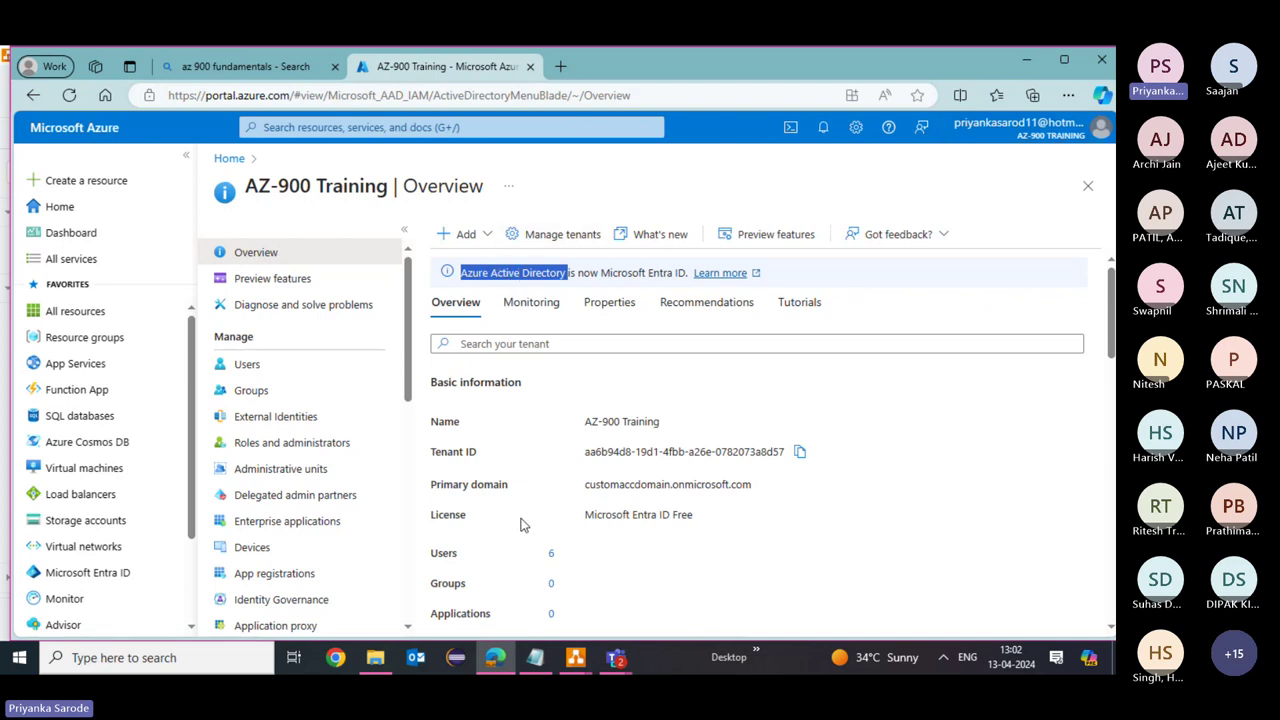
pyautogui.moveTo(707, 513); pyautogui.dragTo(565, 519)
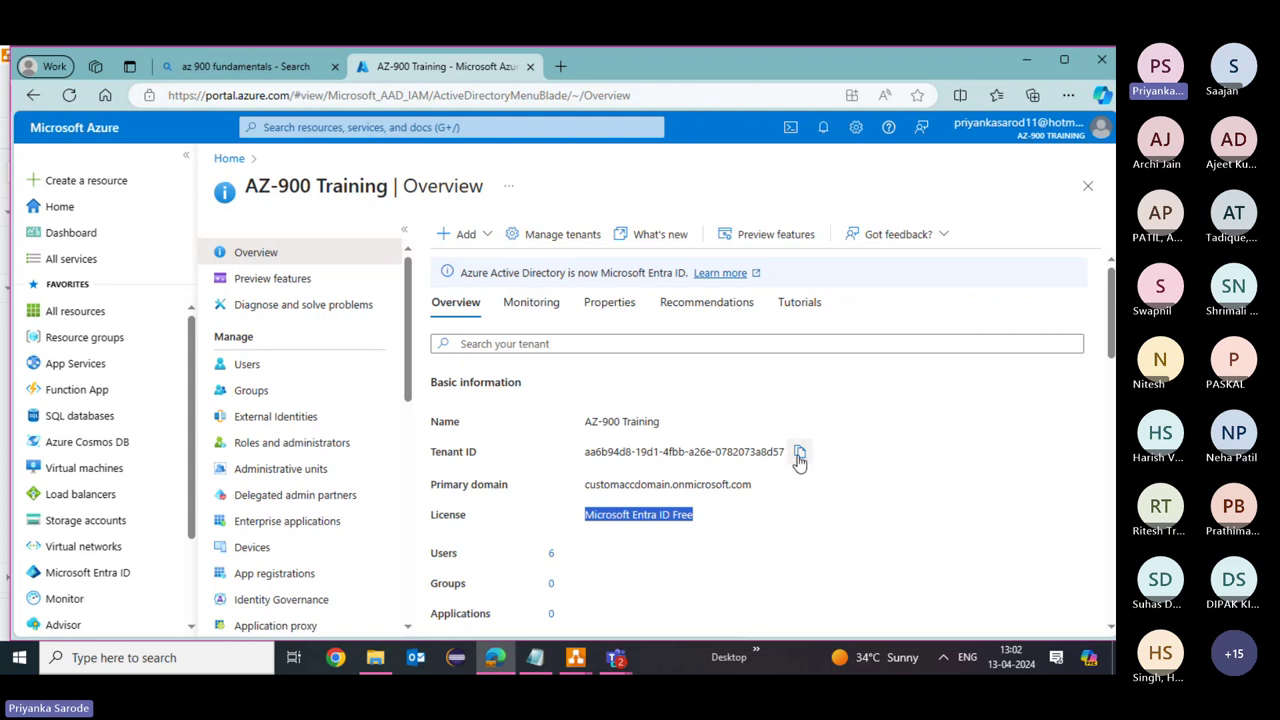
pyautogui.moveTo(578, 455); pyautogui.dragTo(786, 458)
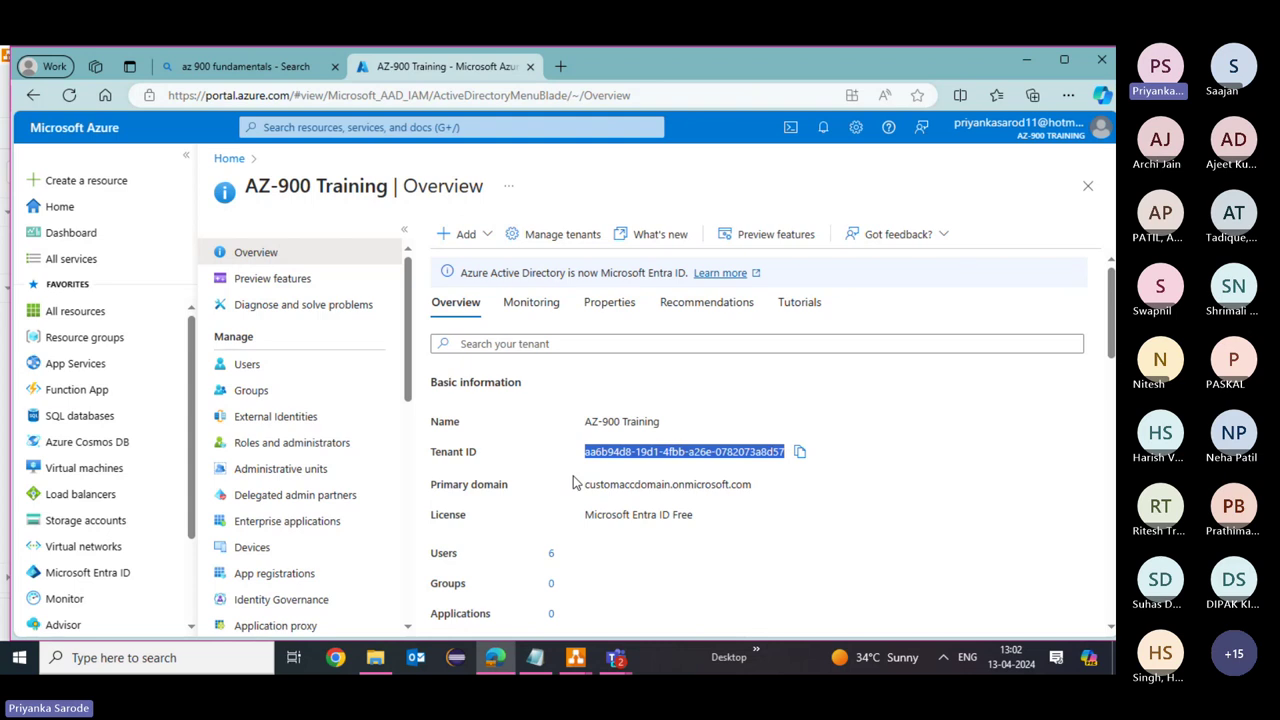
# Examine the Azure AD B2C tenant type in the new-tenant form and return to the AZ-900 Training overview
pyautogui.click(525, 235)
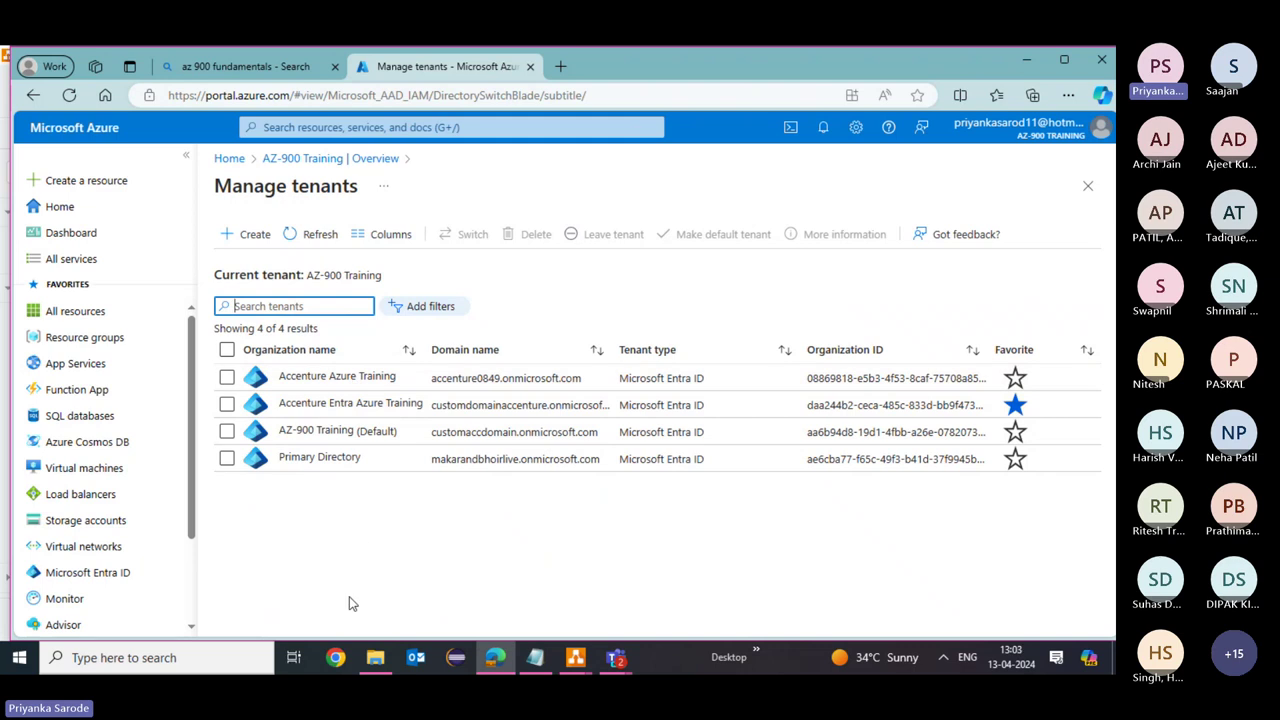
pyautogui.click(255, 234)
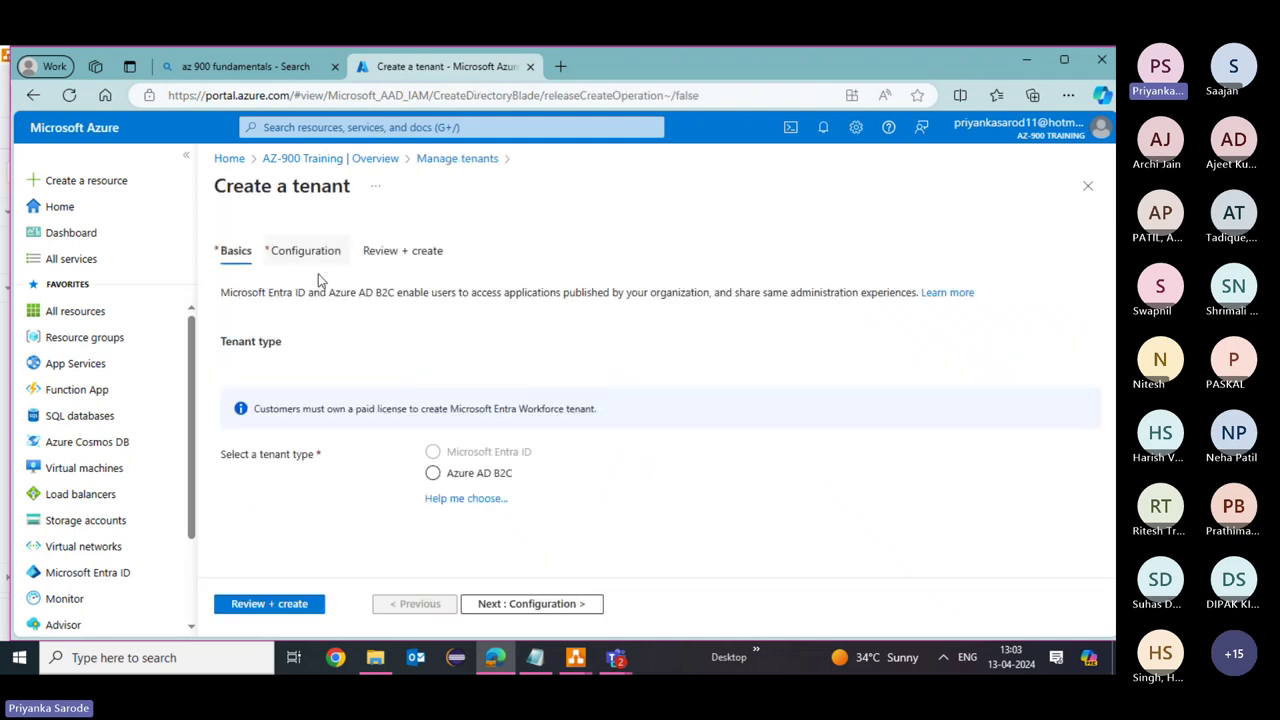
pyautogui.click(465, 482)
pyautogui.click(432, 474)
pyautogui.click(303, 162)
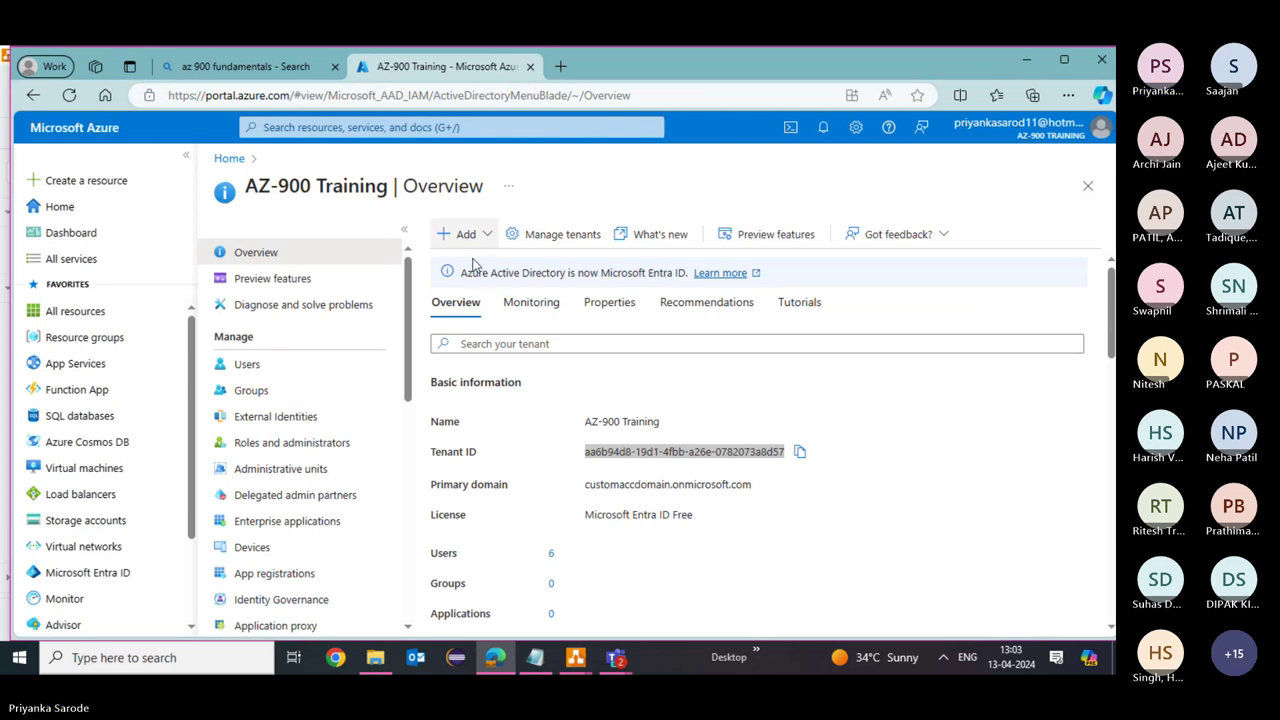
# Review the details of the default AZ-900 Training tenant in the tenants list and return to its overview
pyautogui.click(559, 240)
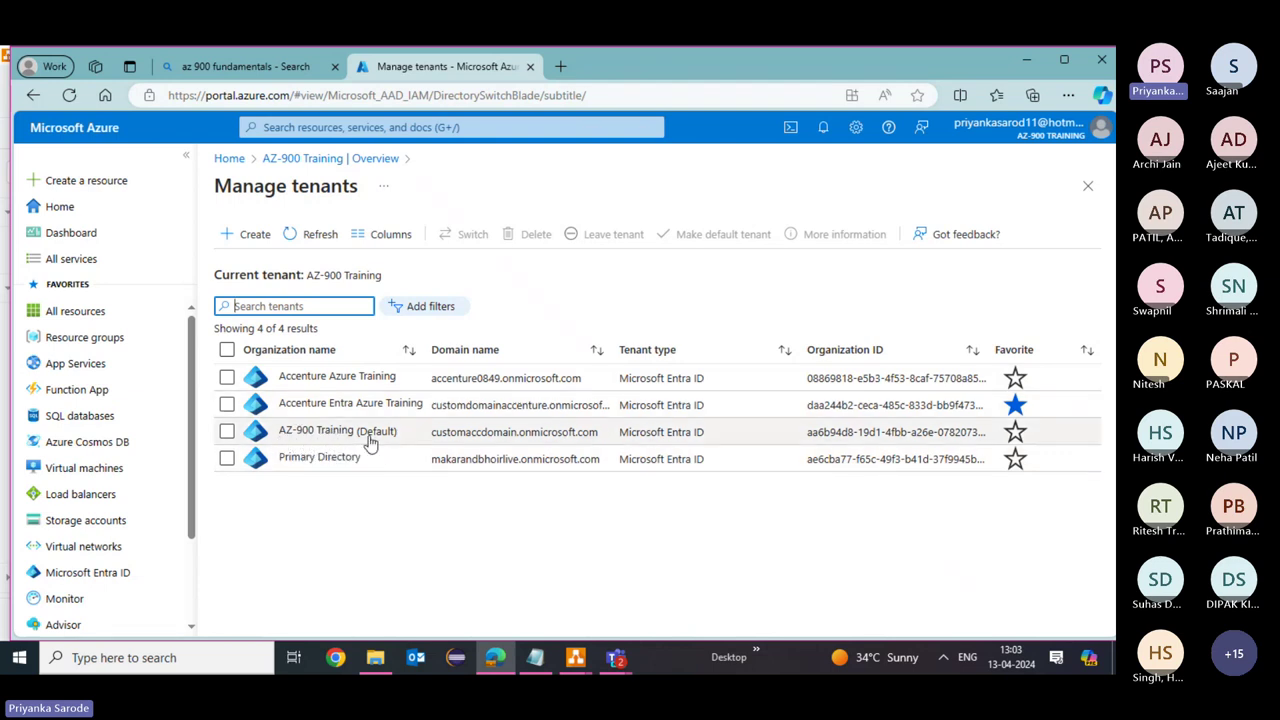
pyautogui.click(298, 433)
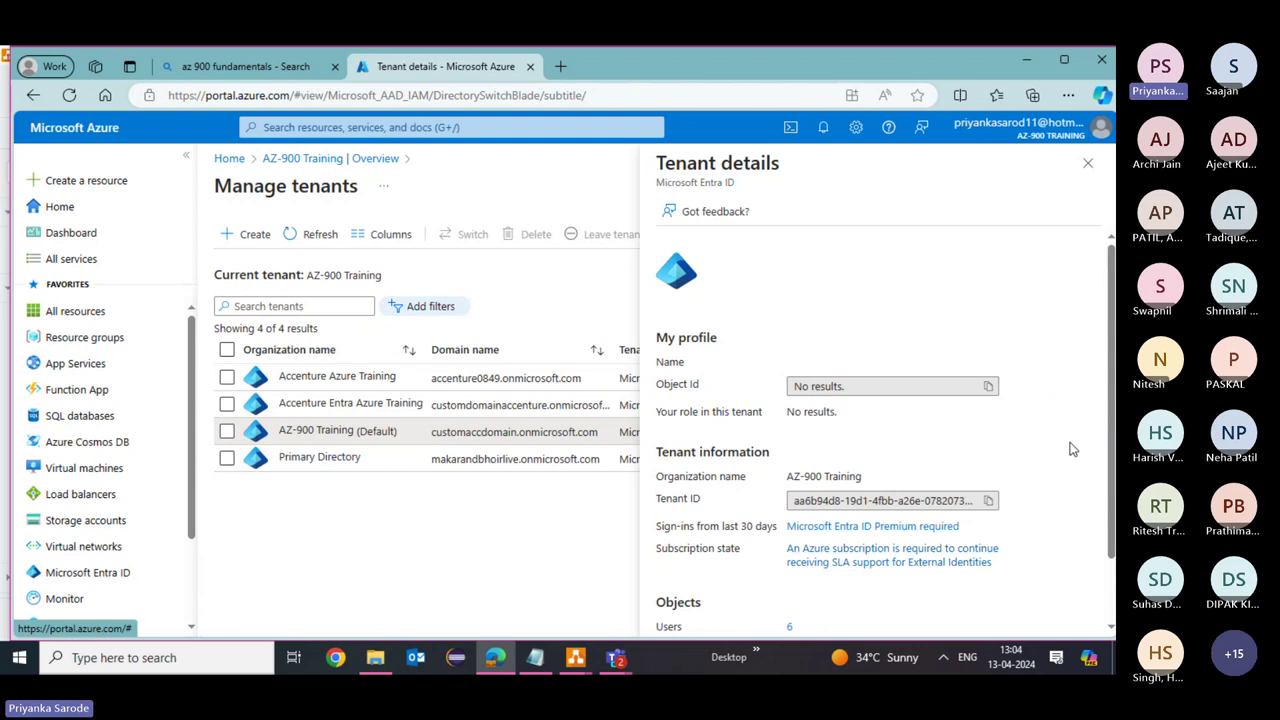
pyautogui.scroll(-2, 1071, 450)
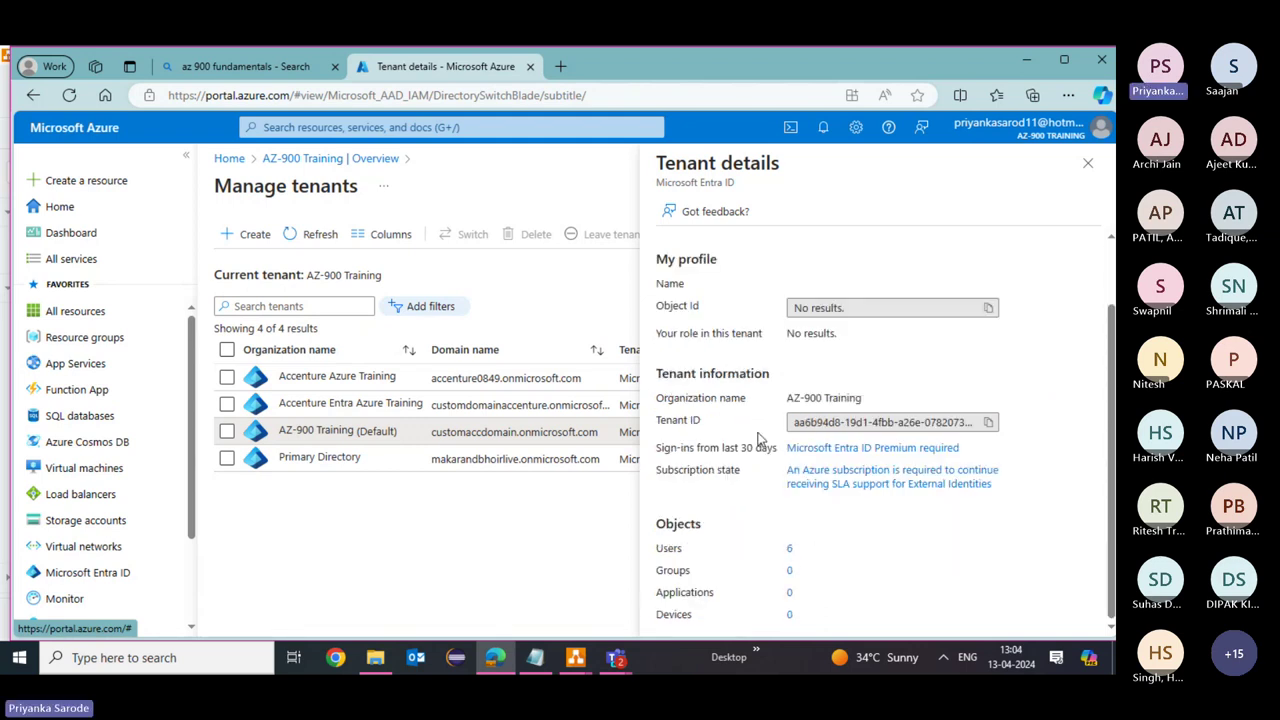
pyautogui.click(1088, 162)
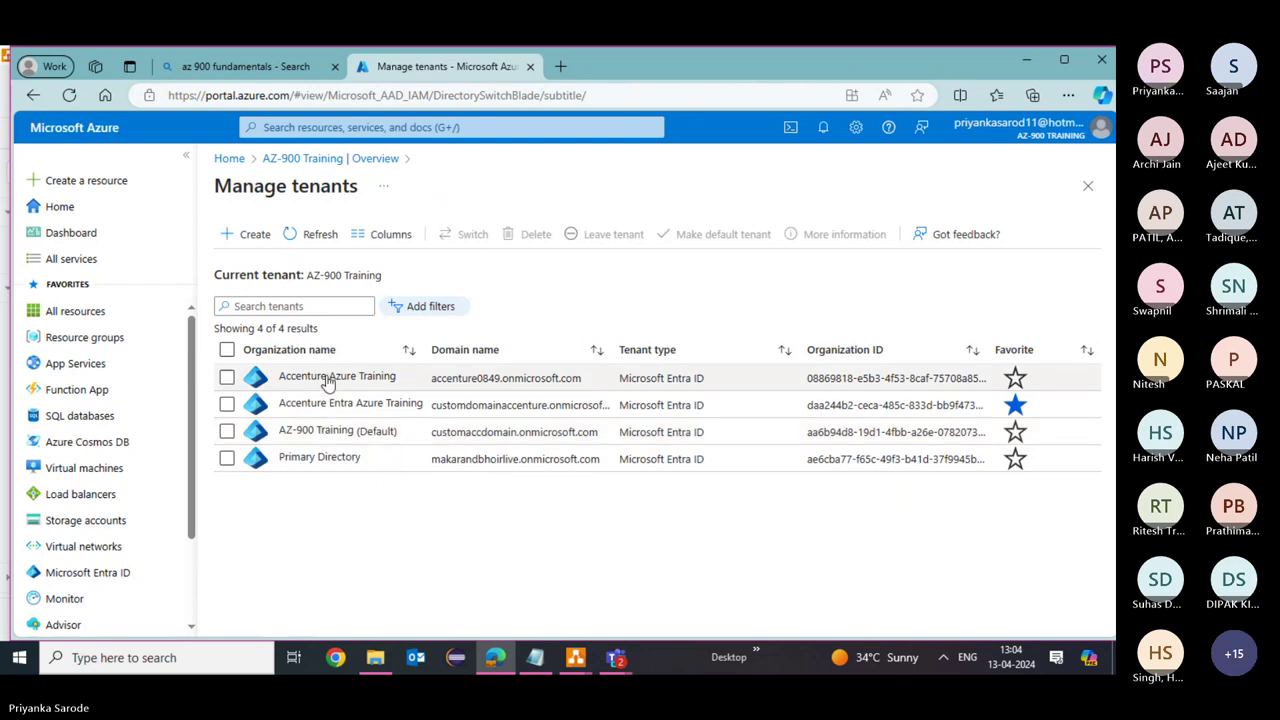
pyautogui.click(289, 160)
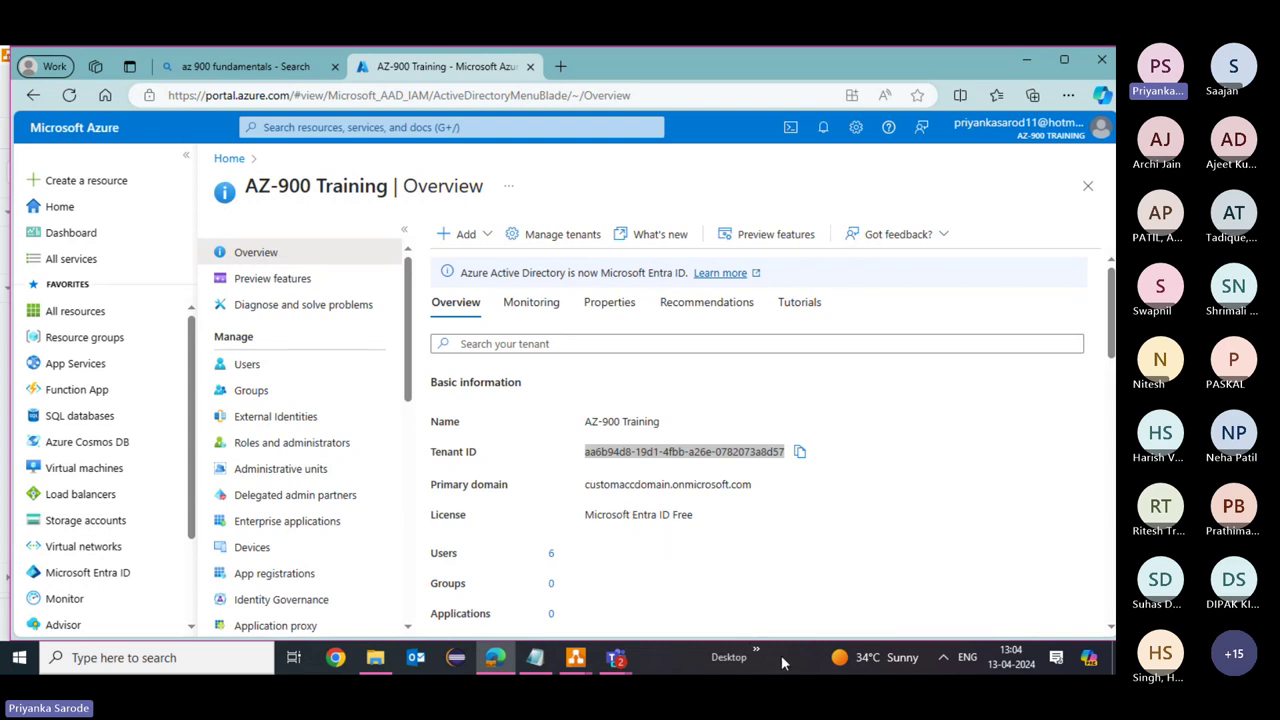
# Open the article on Azure Active Directory's new name from the rename notice and continue to the "What is Microsoft Entra ID?" article
pyautogui.click(712, 273)
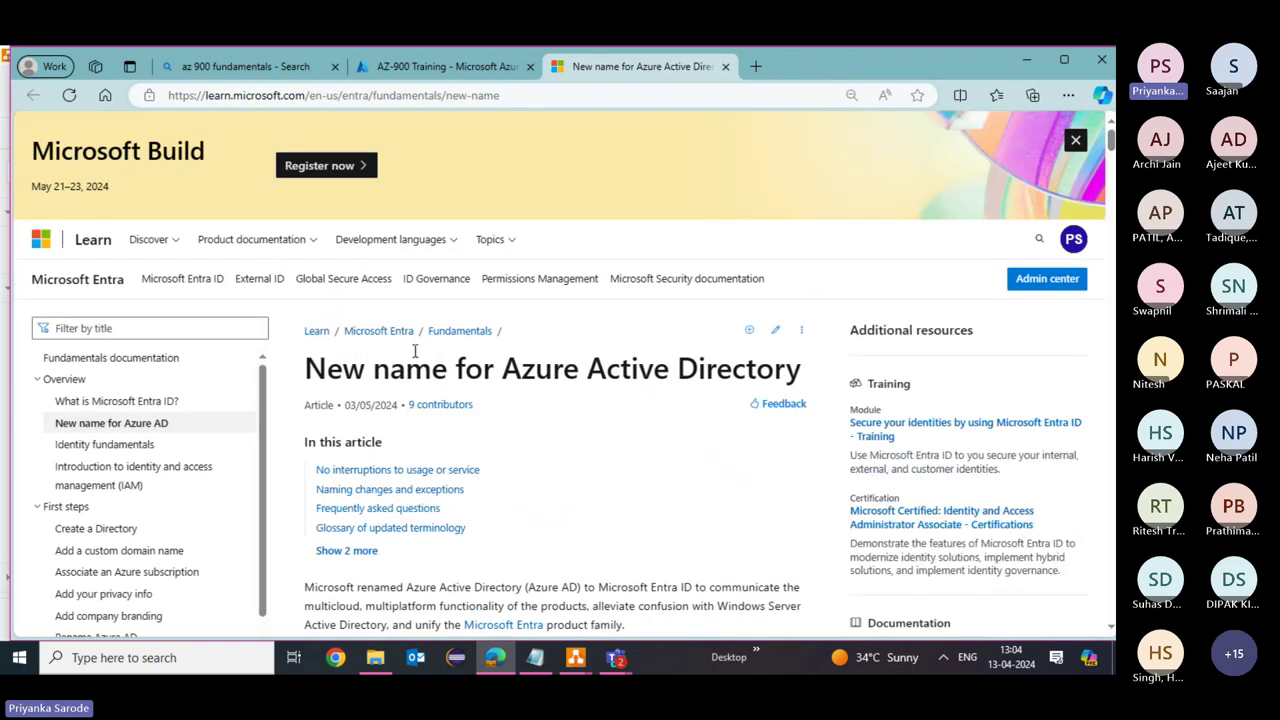
pyautogui.scroll(-3, 414, 351)
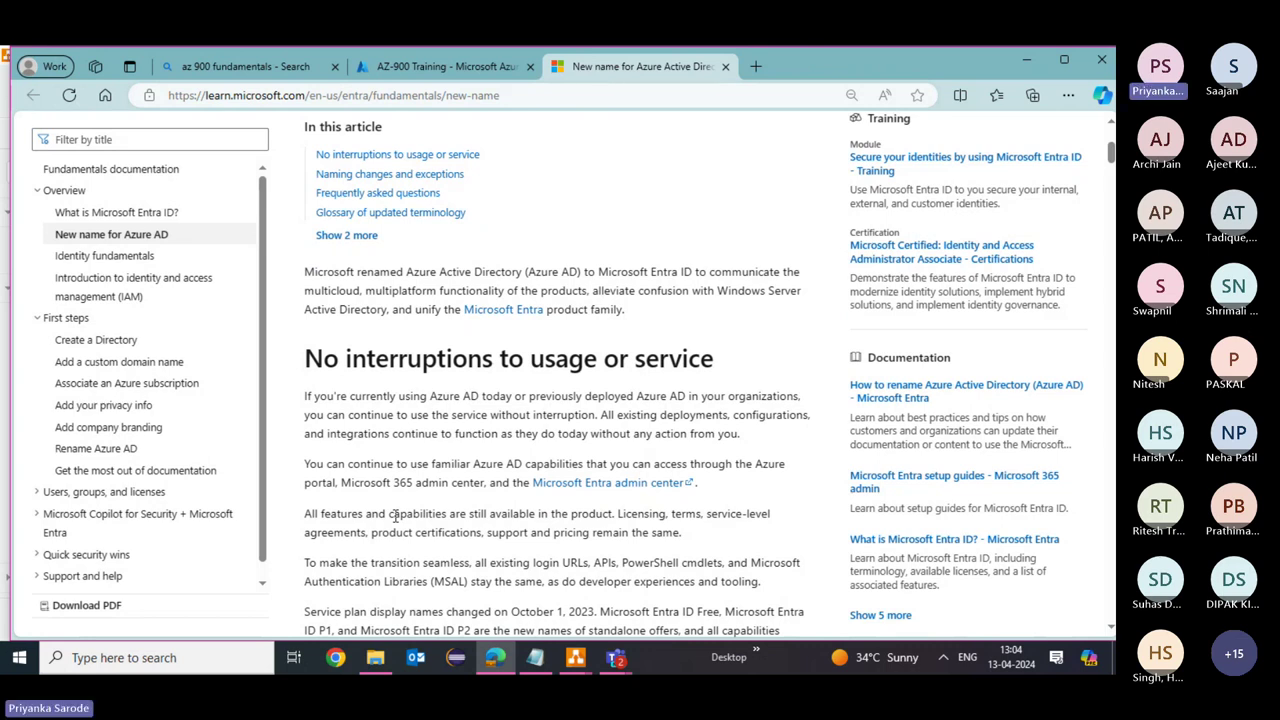
pyautogui.click(98, 212)
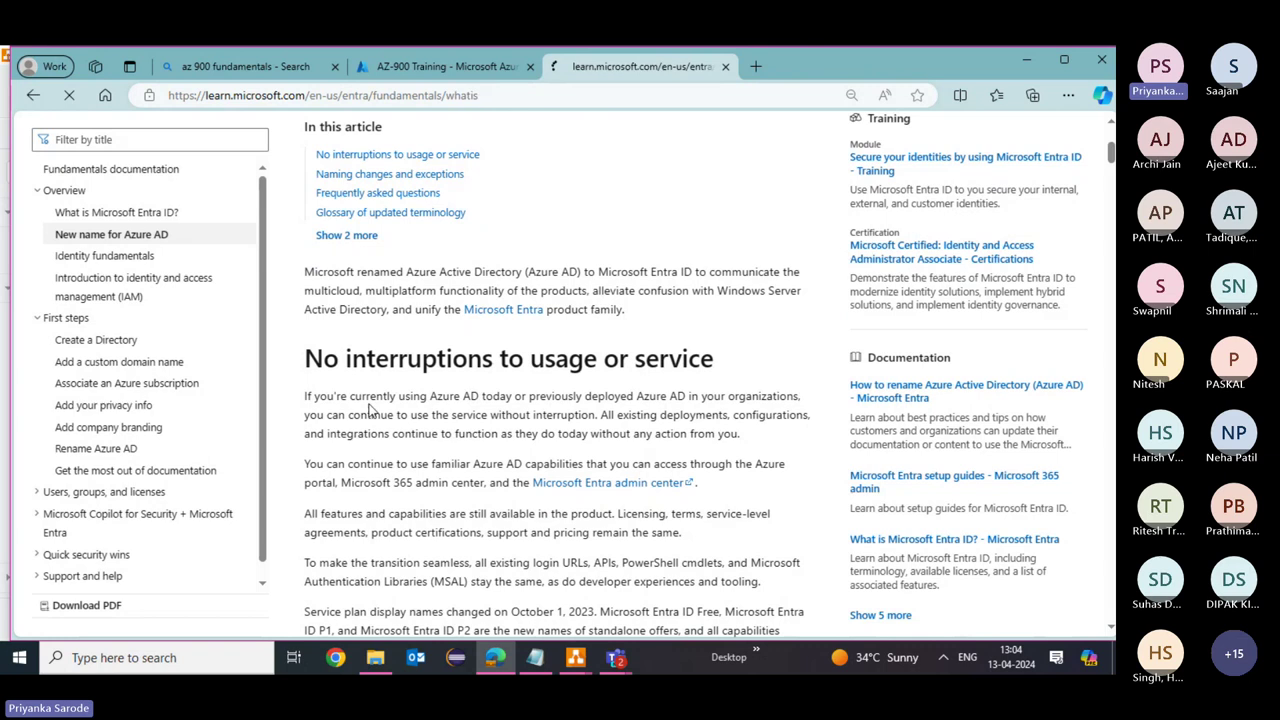
pyautogui.scroll(-3, 470, 490)
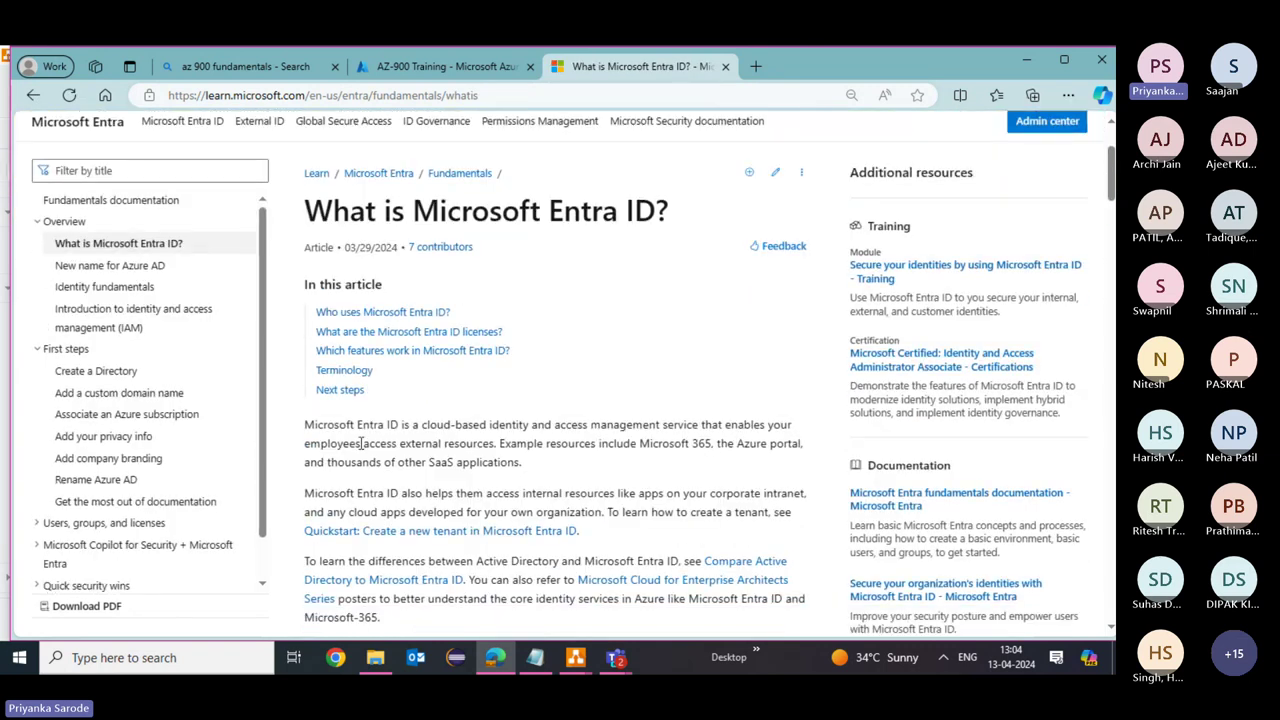
# Highlight the definition of Microsoft Entra ID and its example resources, and skim the rest of the article
pyautogui.moveTo(305, 425); pyautogui.dragTo(499, 443)
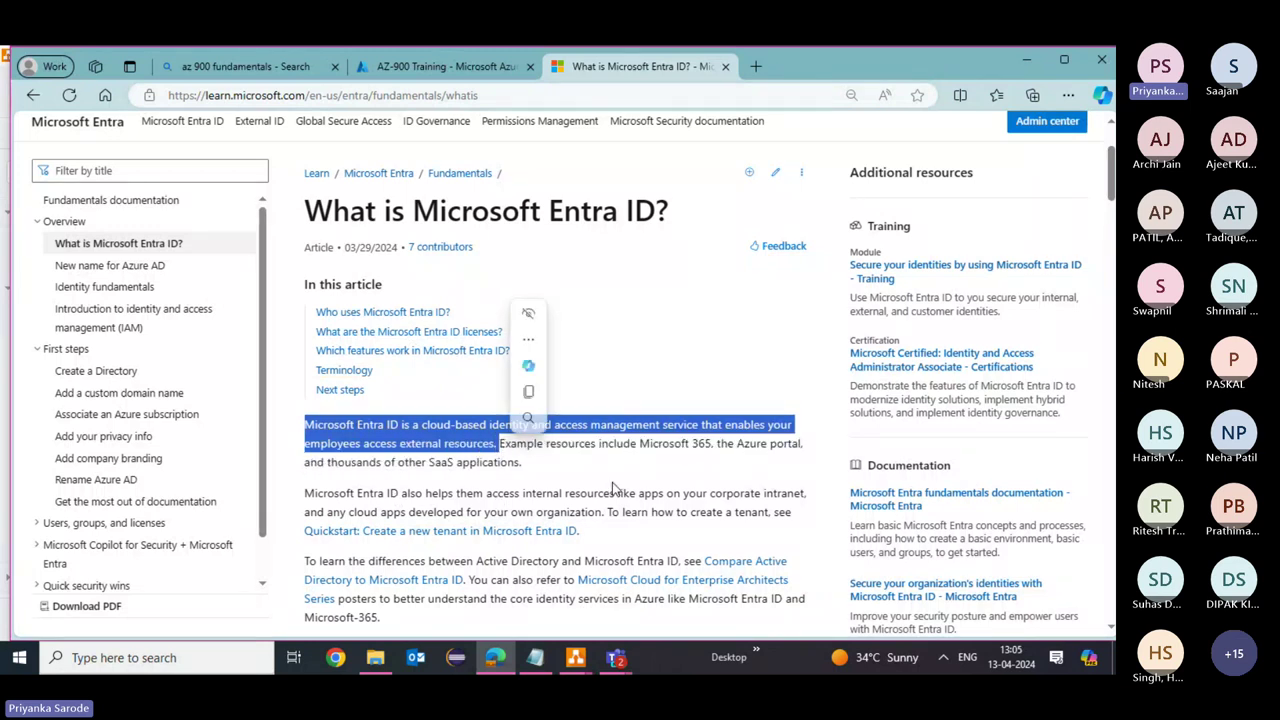
pyautogui.click(545, 474)
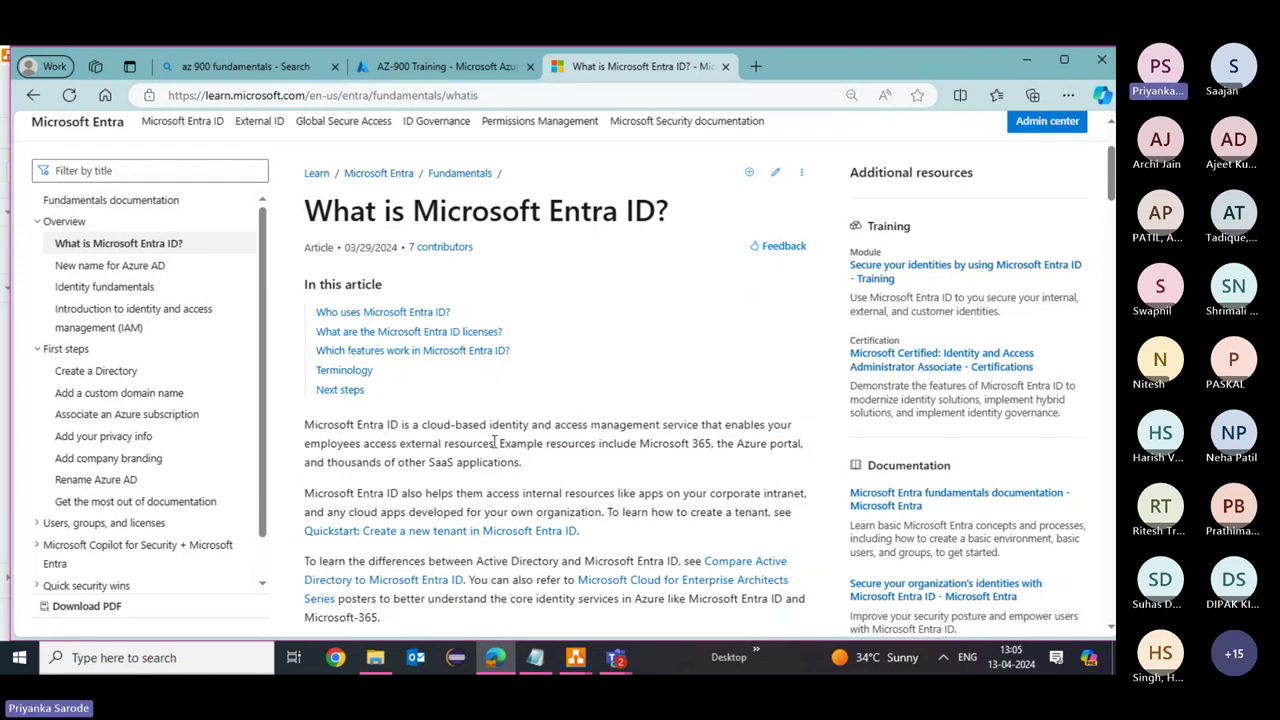
pyautogui.moveTo(503, 443)
pyautogui.mouseDown()
pyautogui.moveTo(806, 446)
pyautogui.moveTo(522, 463)
pyautogui.moveTo(586, 472)
pyautogui.moveTo(514, 462)
pyautogui.mouseUp()
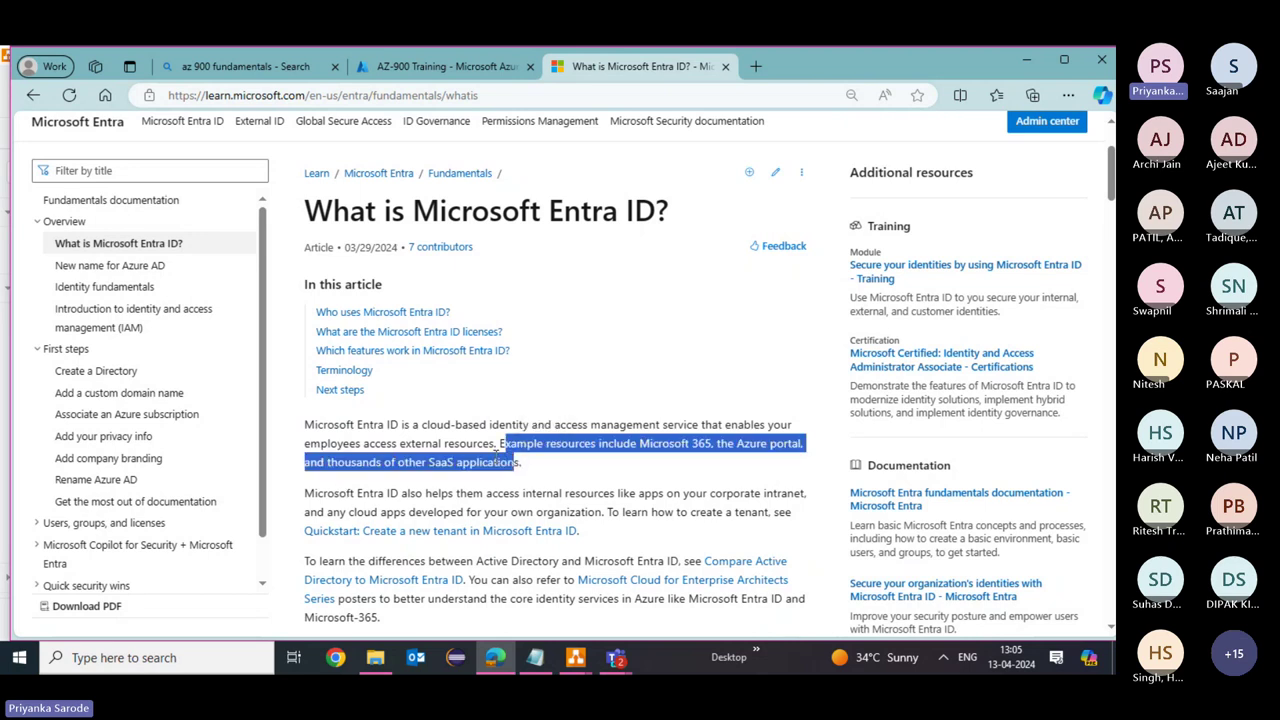
pyautogui.click(528, 465)
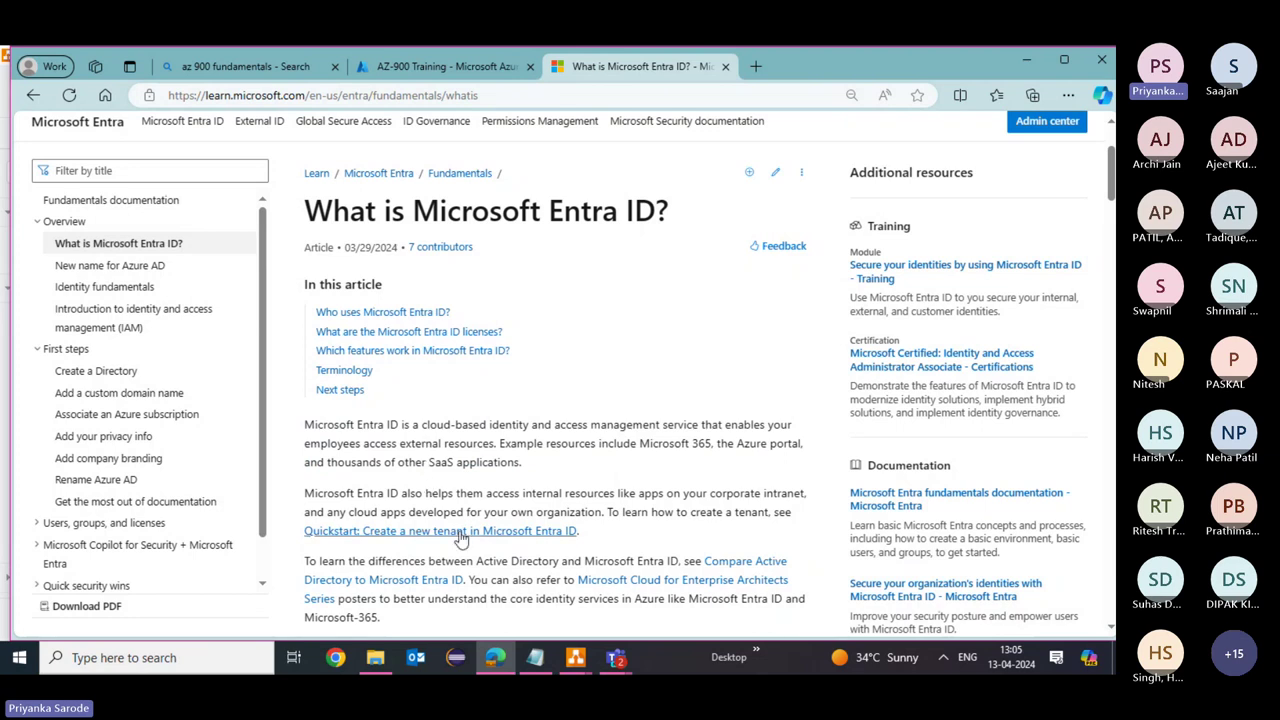
pyautogui.scroll(-15, 460, 538)
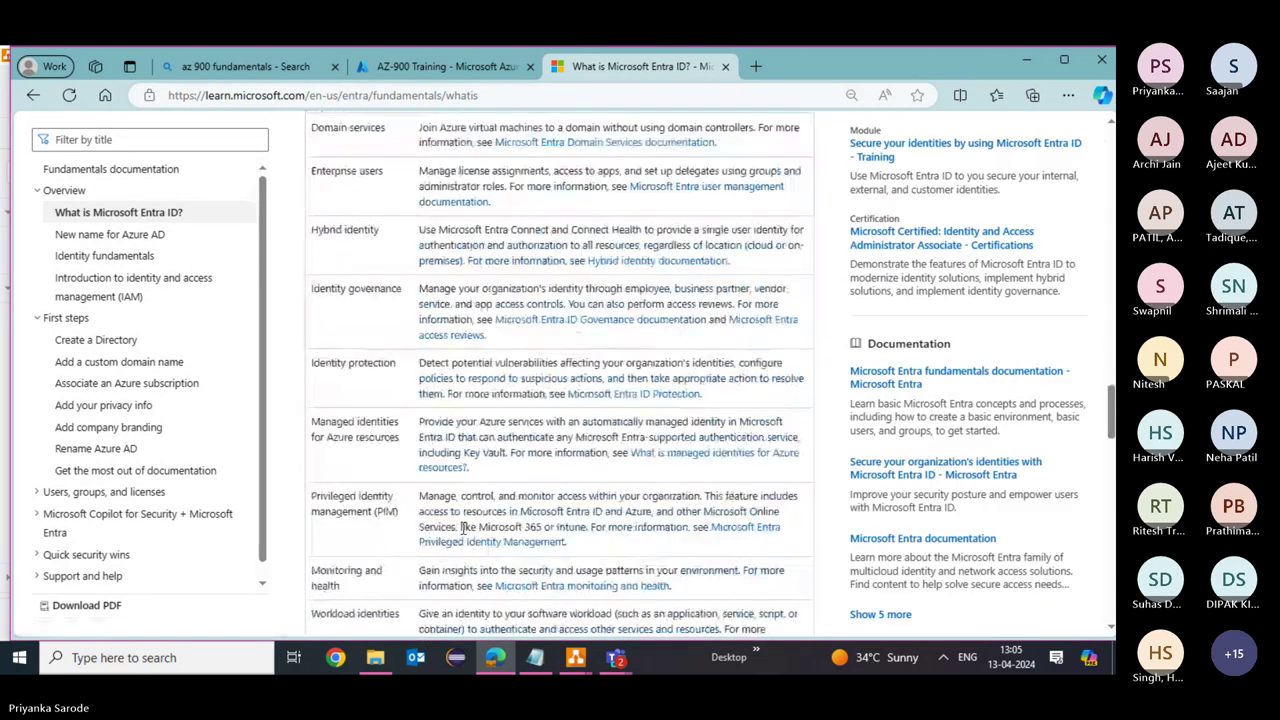
pyautogui.scroll(-15, 462, 527)
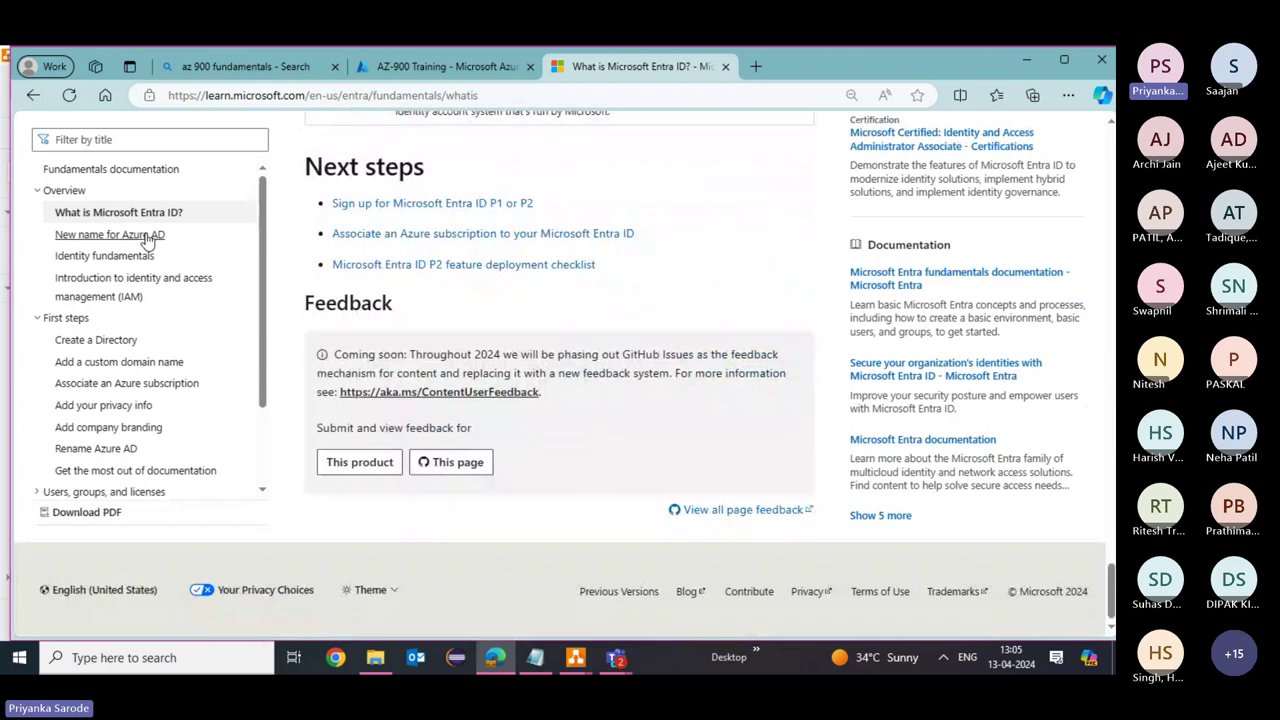
# Open the "Introduction to identity and access management (IAM)" article and enlarge its authentication and authorization diagram
pyautogui.click(124, 298)
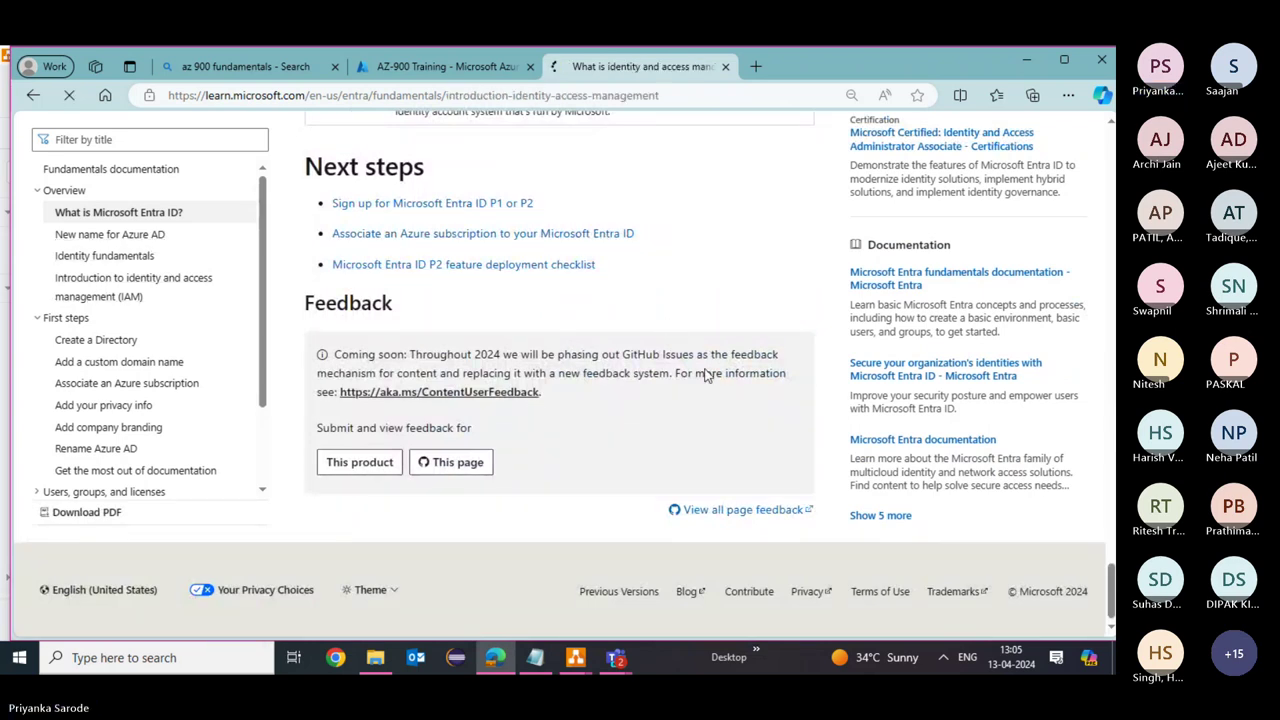
pyautogui.scroll(-10, 456, 428)
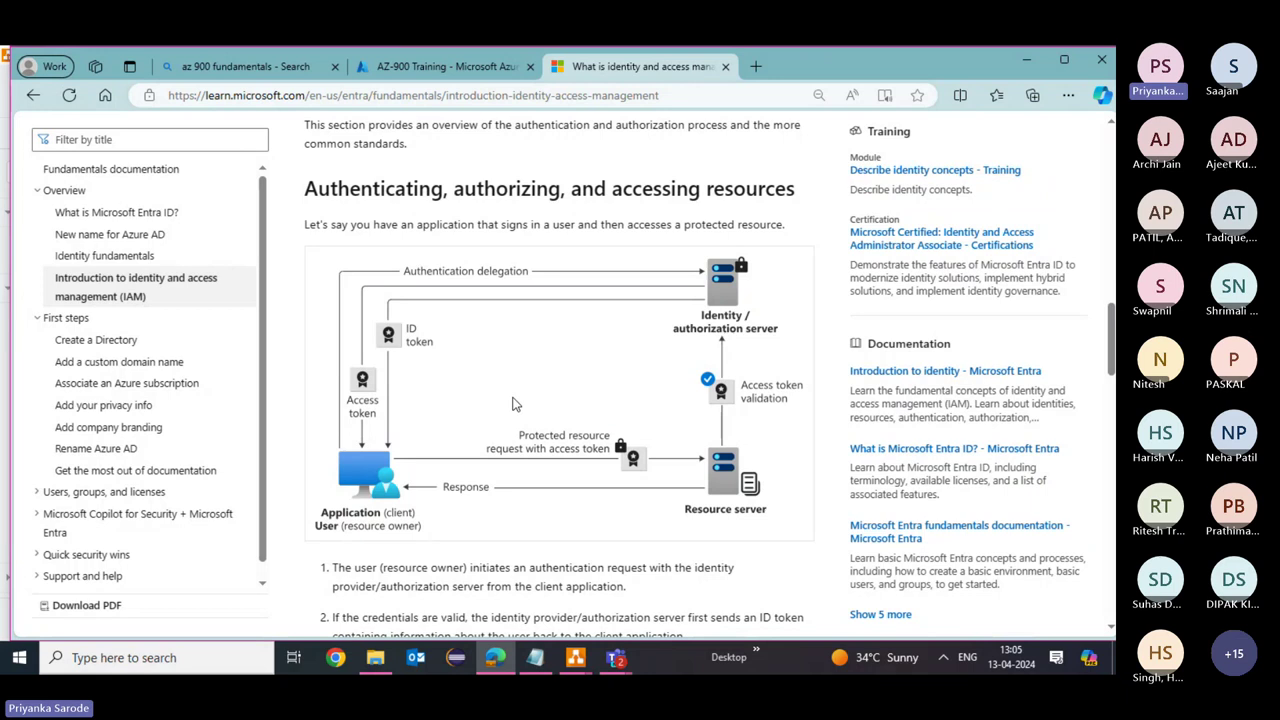
pyautogui.scroll(2, 512, 403)
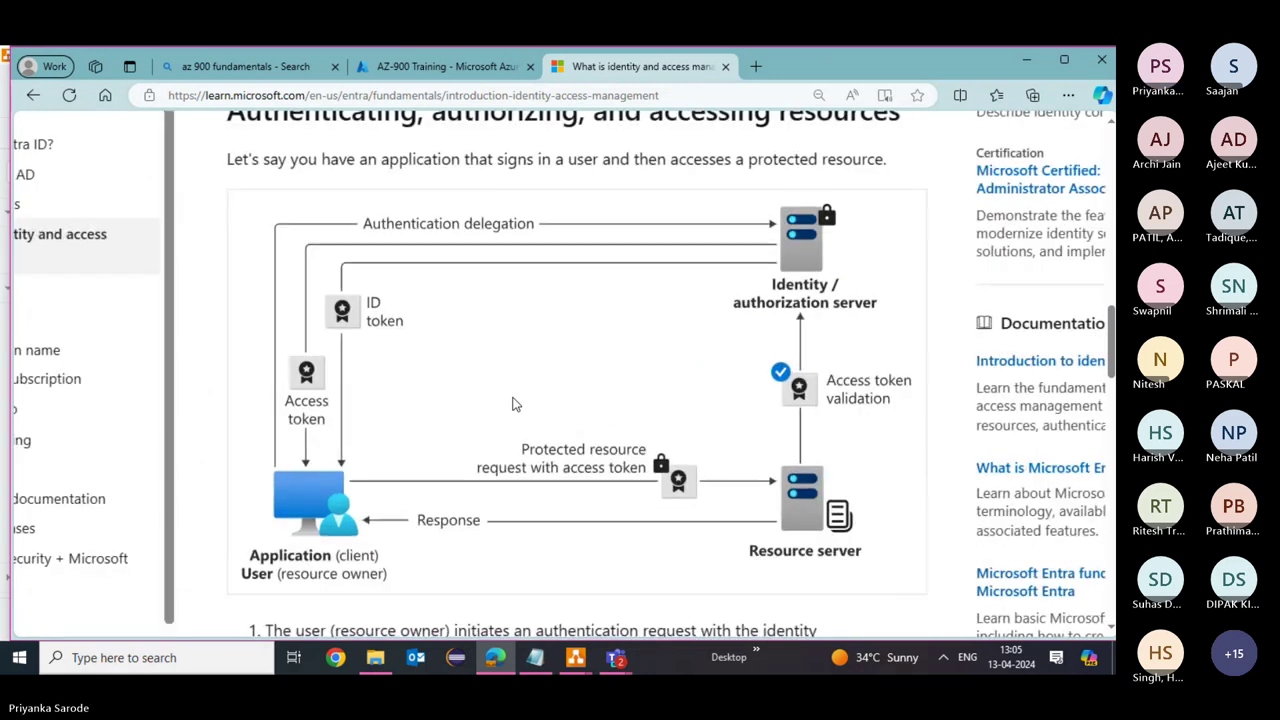